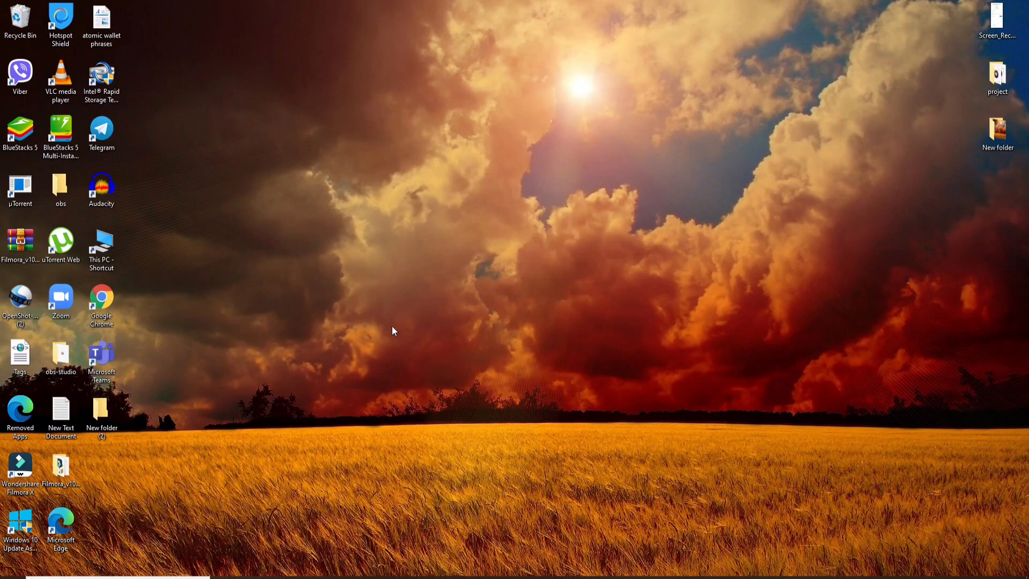
Launch Google Chrome from the desktop and load the Spotify website.
double_click(102, 302)
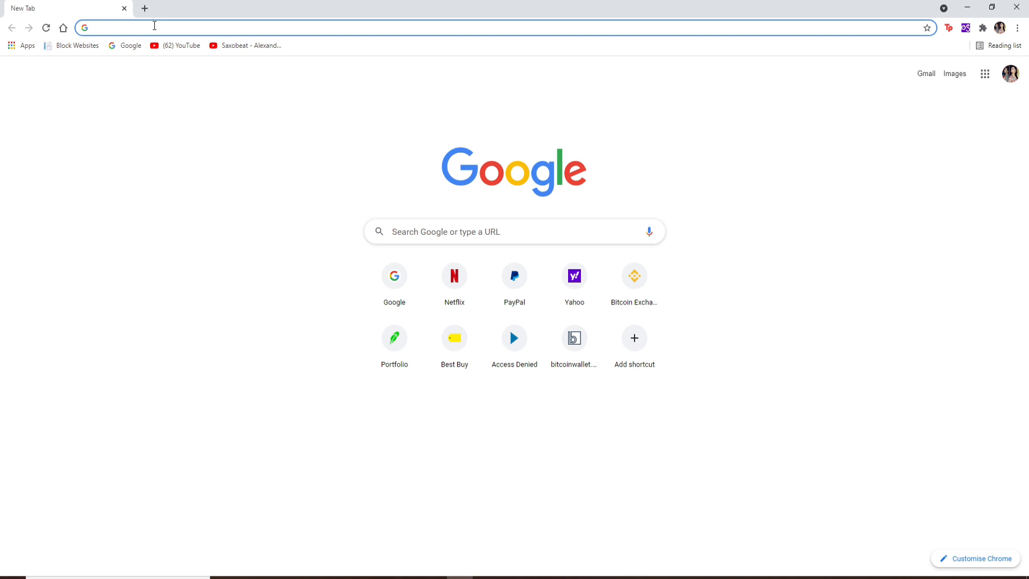
text(spotify)
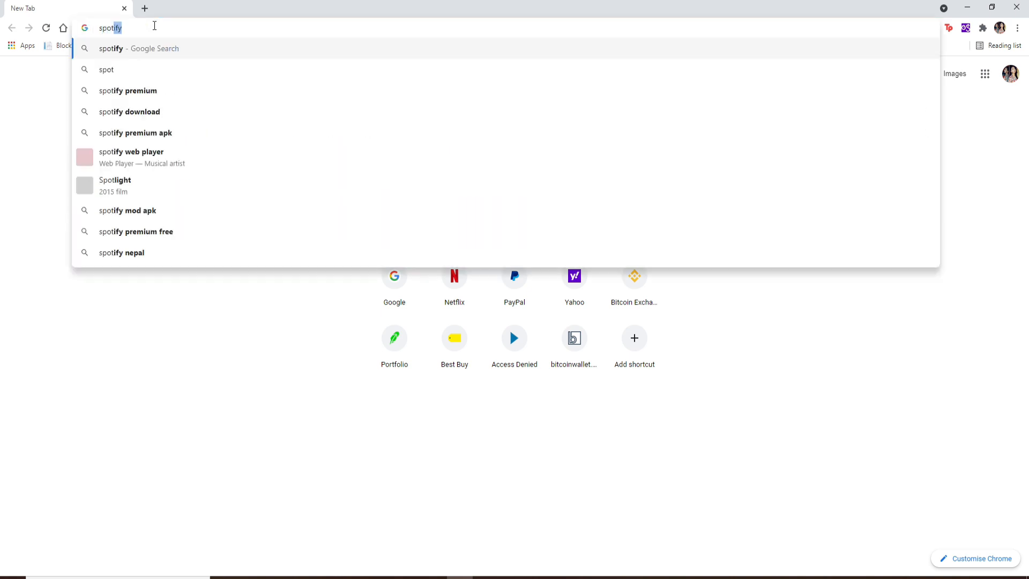
key(Return)
scroll(515, 451, down, 3)
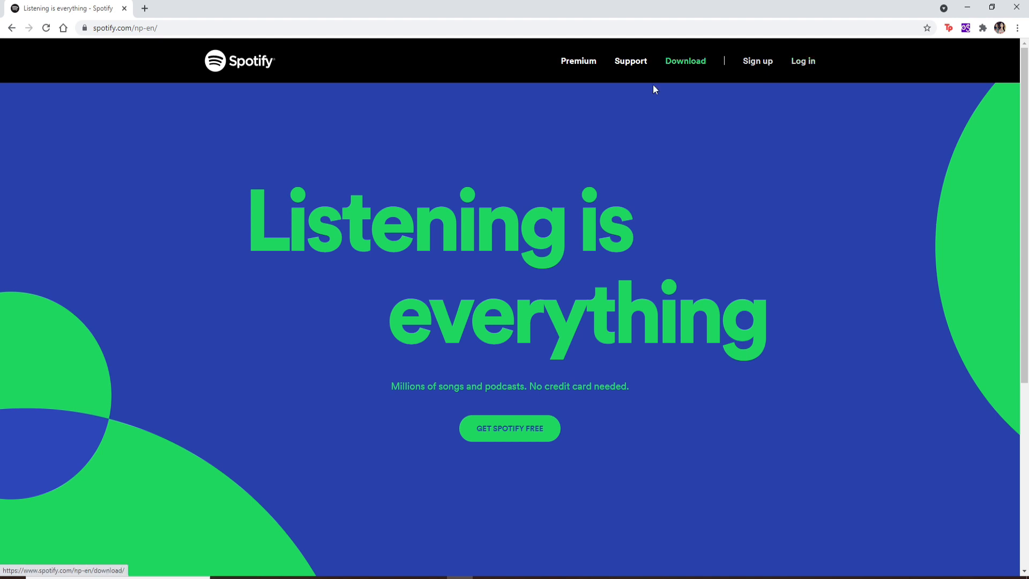
Go to the Spotify download page and download the Windows installer SpotifySetup.exe.
click(684, 63)
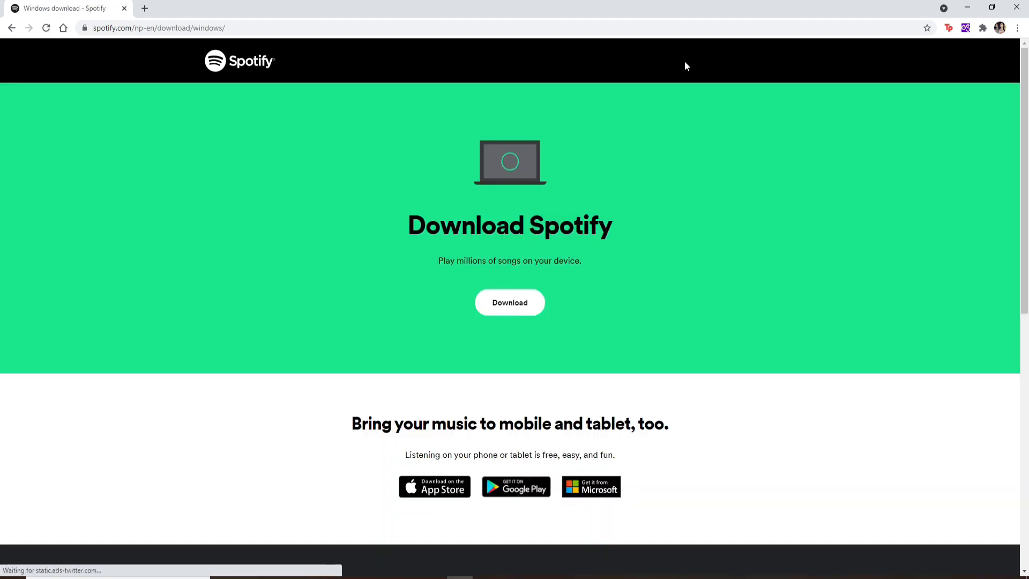
click(515, 309)
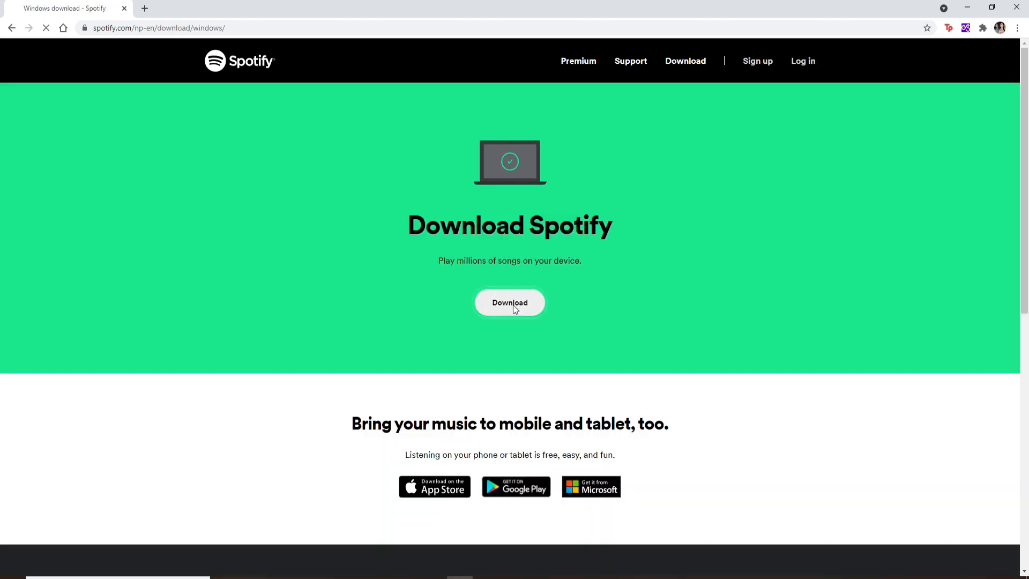
scroll(172, 389, down, 2)
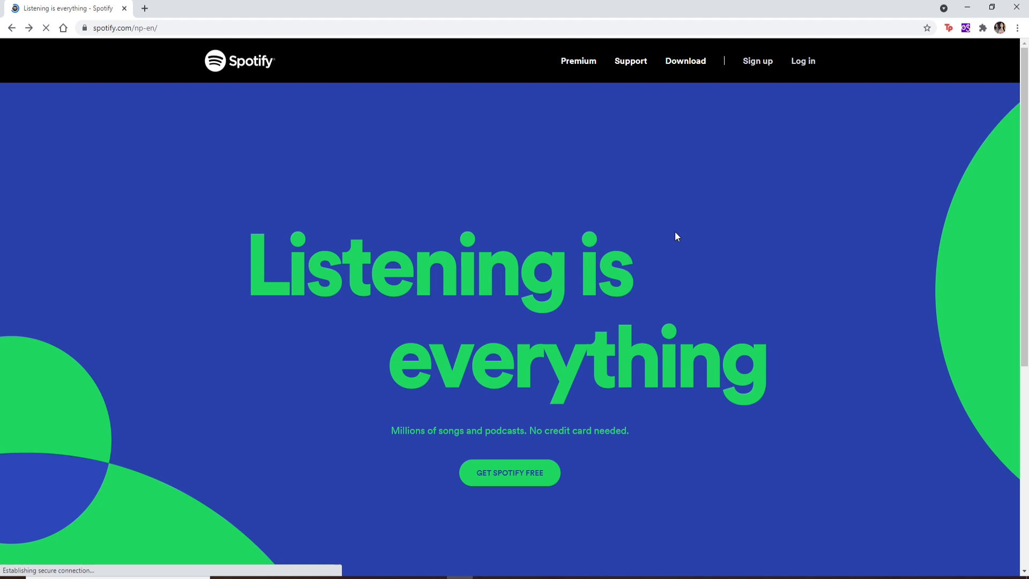
scroll(857, 142, down, 1)
scroll(580, 419, up, 1)
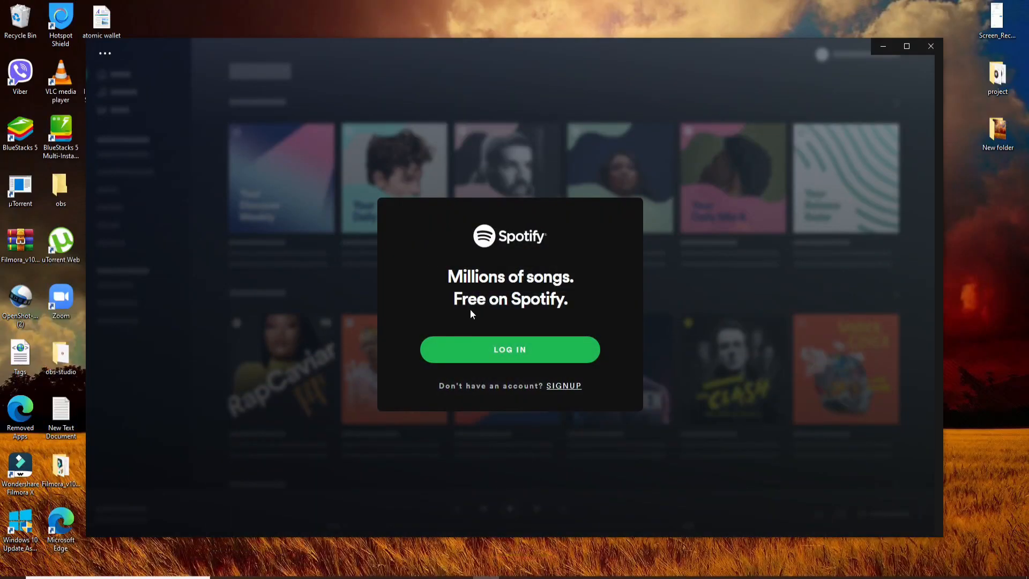
Maximize the Spotify app window and bring up the log-in form from the welcome dialog.
click(906, 47)
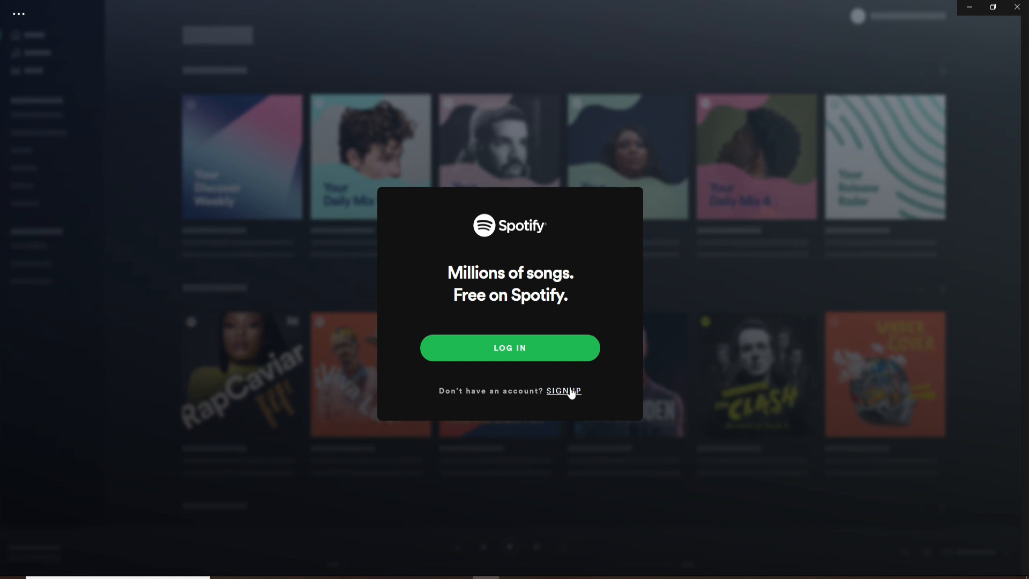
click(510, 347)
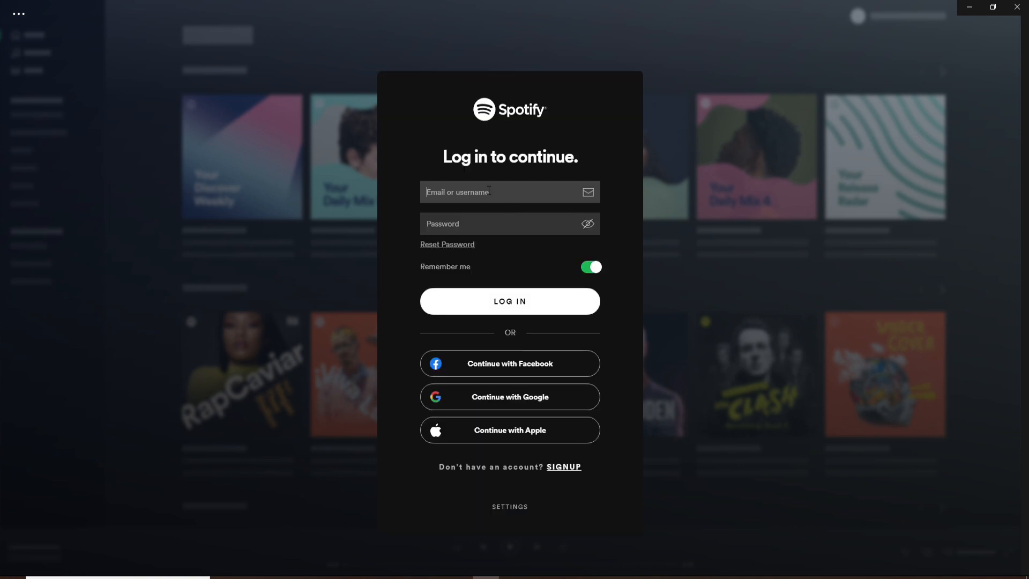
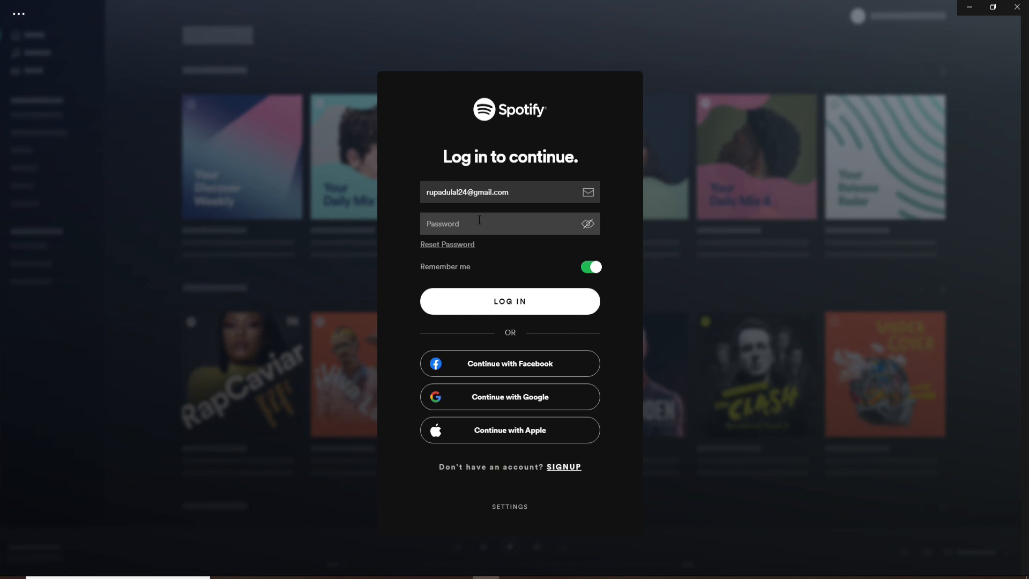
Paste the account password into the Password field of the log-in form.
click(479, 219)
key(ctrl+v)
Switch off Remember me and sign in to reach the Spotify Home page.
click(596, 268)
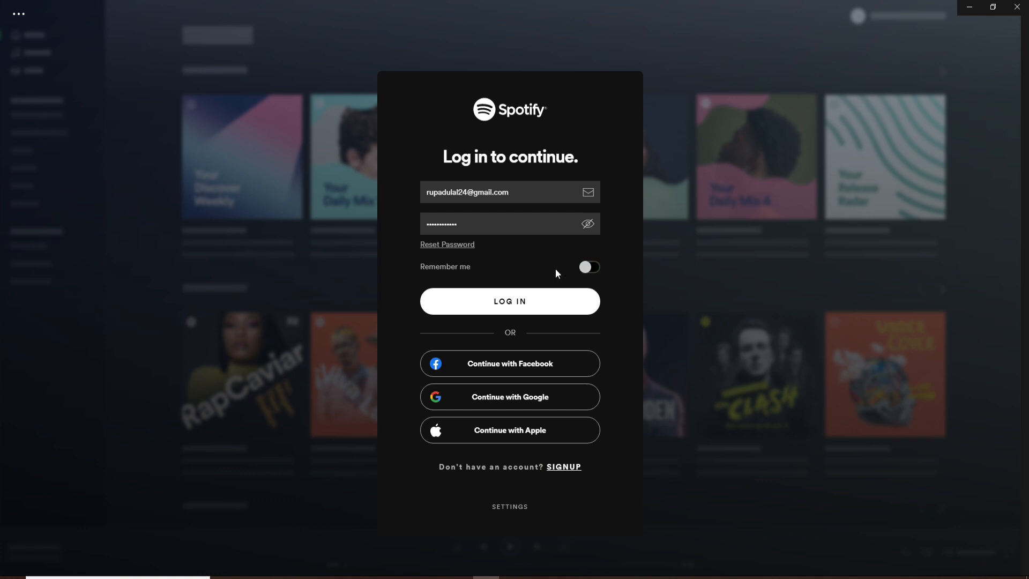
click(512, 305)
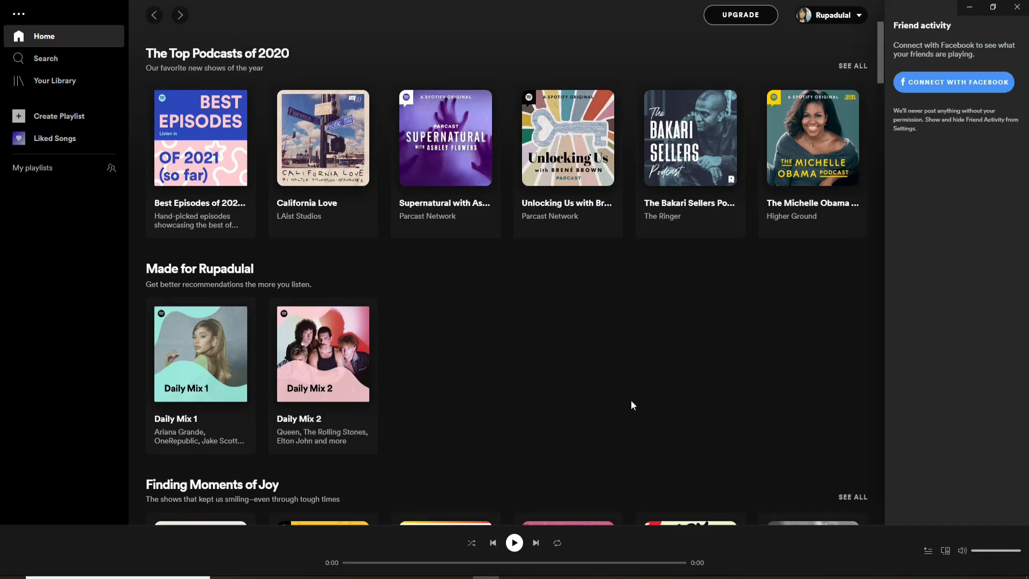